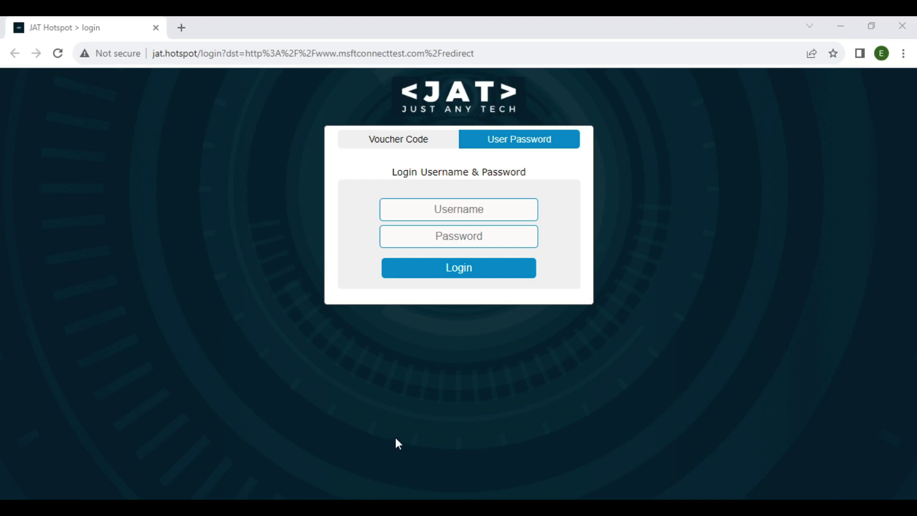
Toggle the hotspot login form between voucher and username/password, then select the Username field.
{"action": "left_click", "coordinate": [413, 145]}
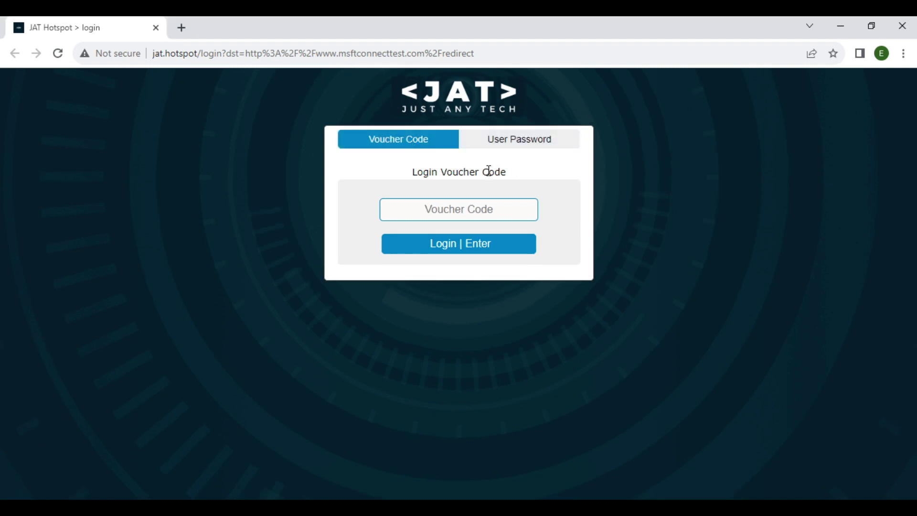
{"action": "left_click", "coordinate": [525, 142]}
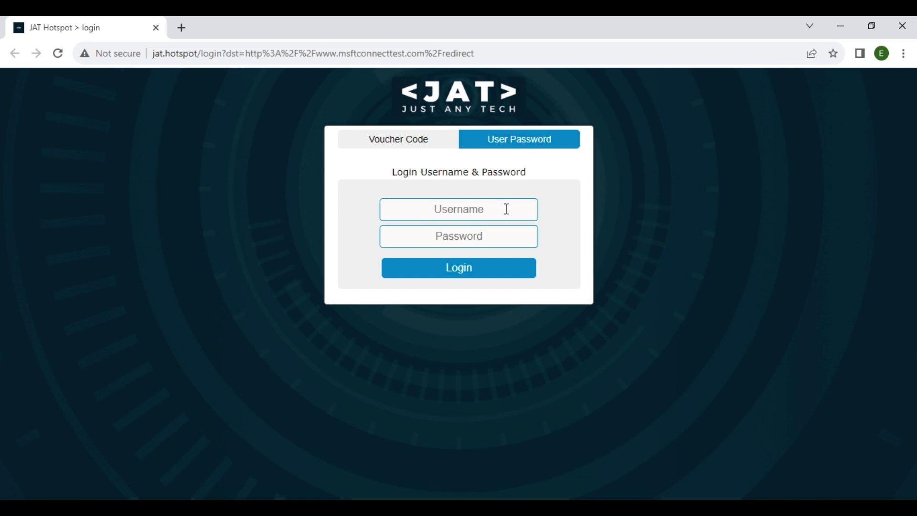
{"action": "left_click", "coordinate": [504, 206]}
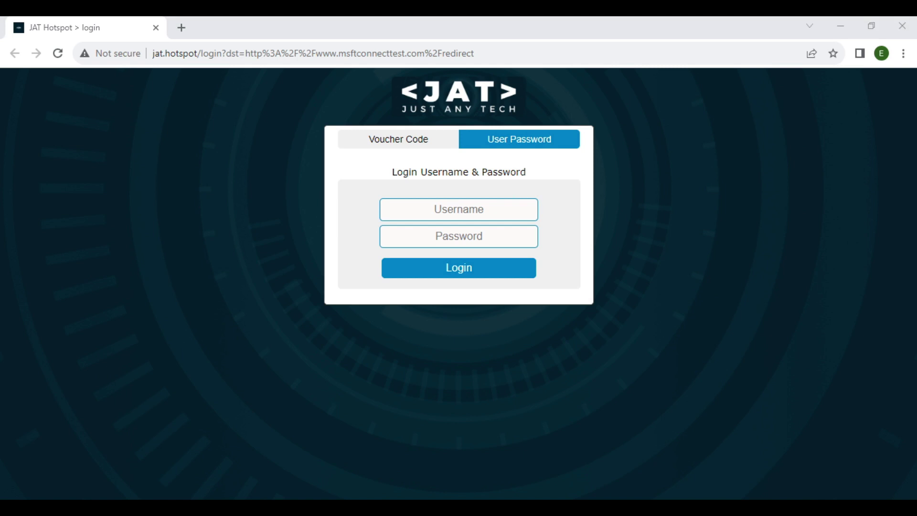
Launch WinBox past the security warning and connect to the discovered router.
{"action": "left_click", "coordinate": [484, 284]}
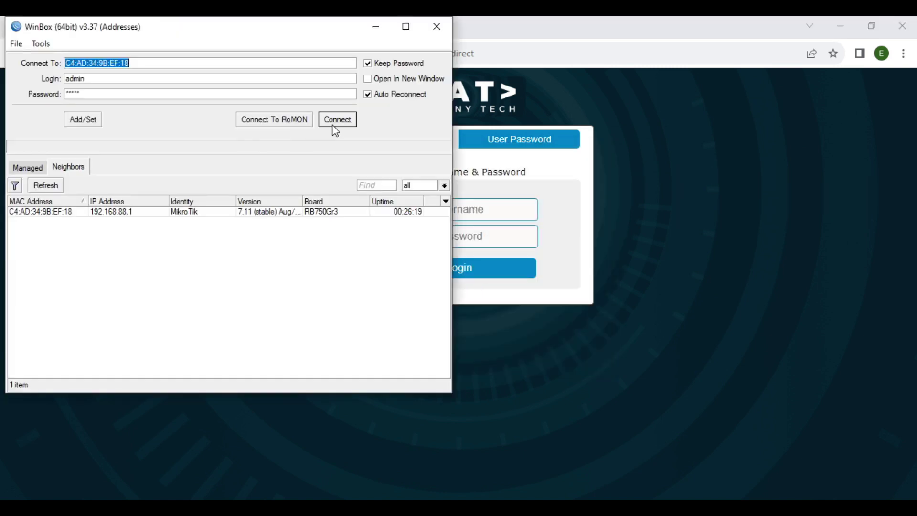
{"action": "left_click", "coordinate": [62, 212]}
{"action": "left_click", "coordinate": [334, 120]}
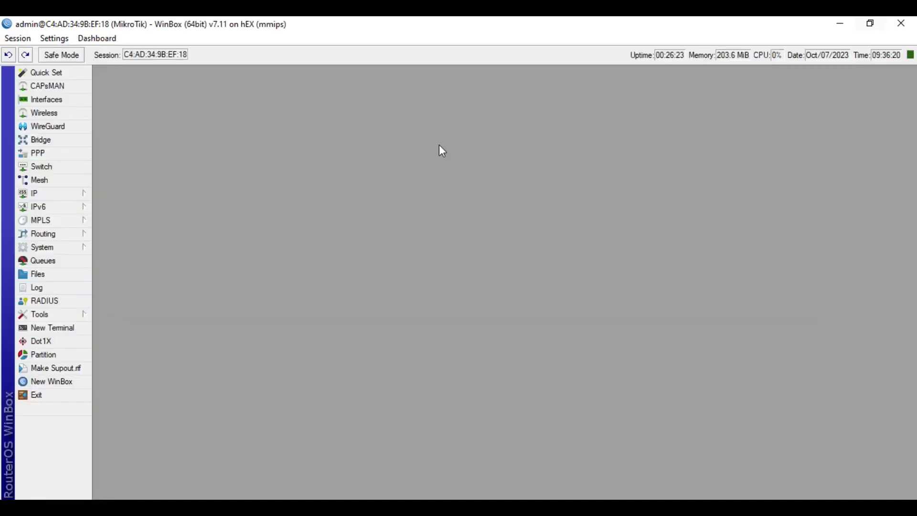
Show the Hotspot's Walled Garden IP List from the IP menu.
{"action": "left_click", "coordinate": [70, 194]}
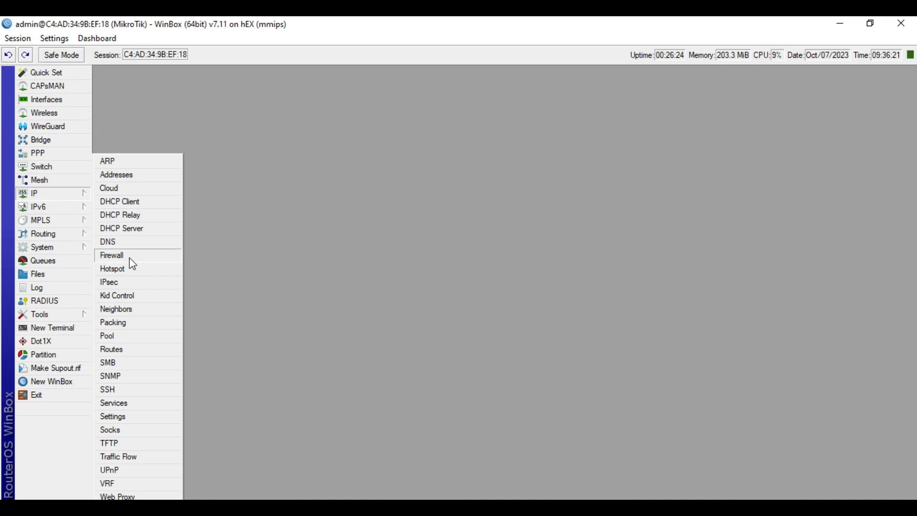
{"action": "left_click", "coordinate": [131, 272]}
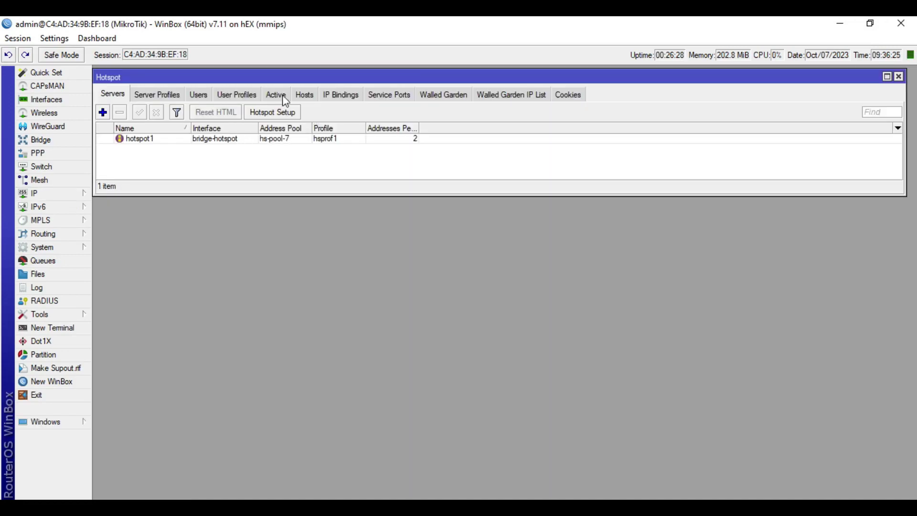
{"action": "left_click", "coordinate": [523, 98]}
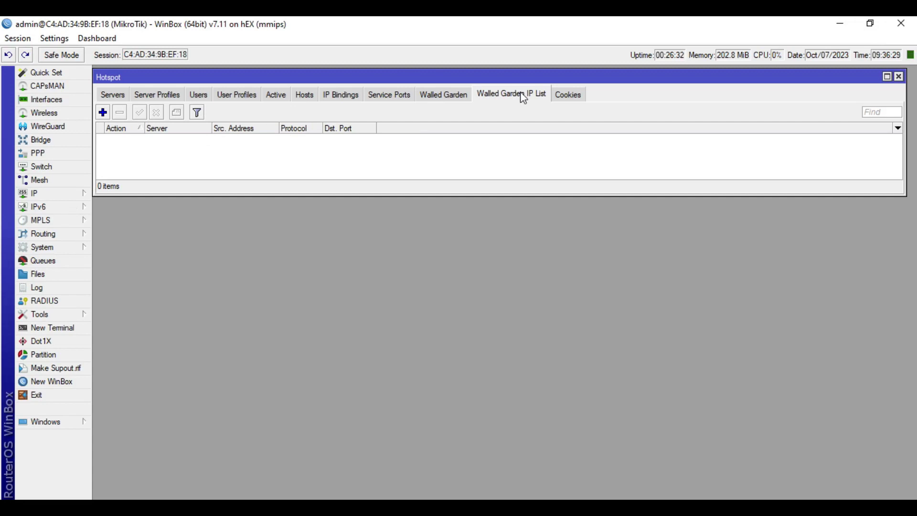
Add a Walled Garden IP entry with action accept, server hotspot1, and Dst. Address enabled.
{"action": "left_click", "coordinate": [103, 112]}
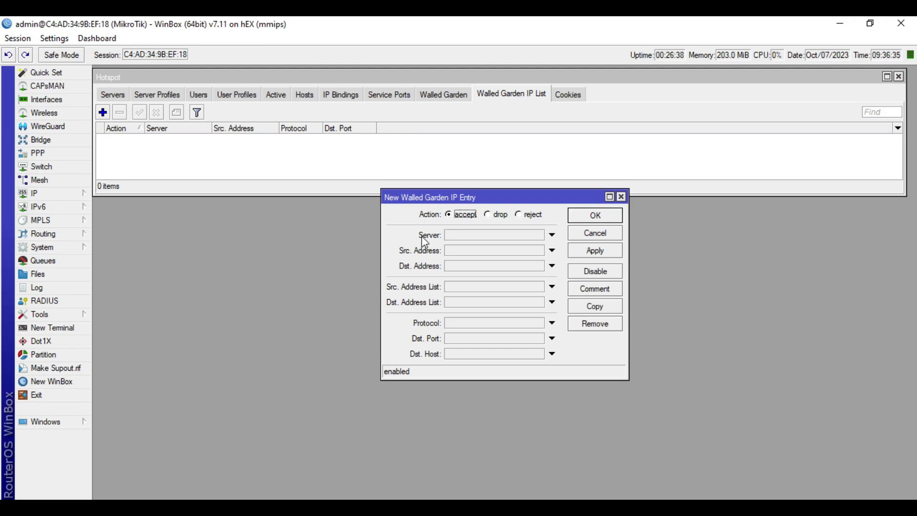
{"action": "left_click", "coordinate": [483, 236]}
{"action": "left_click", "coordinate": [494, 234]}
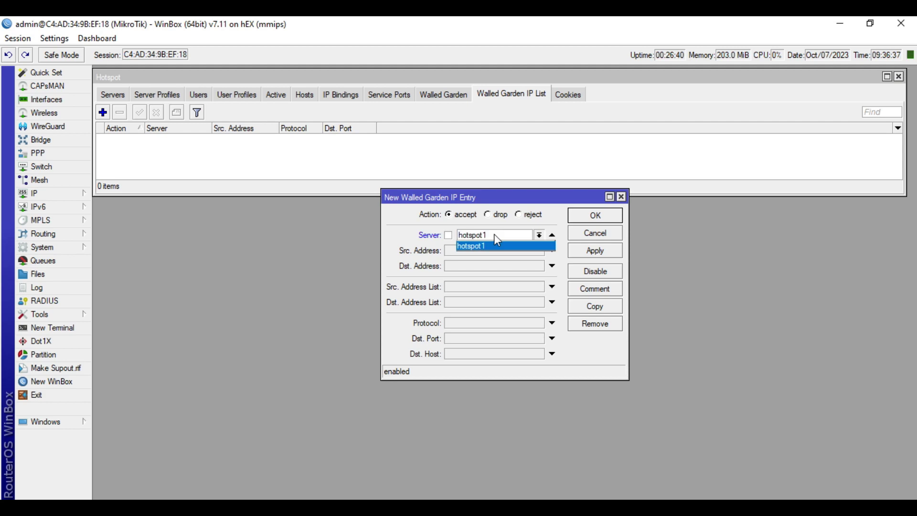
{"action": "left_click", "coordinate": [489, 249]}
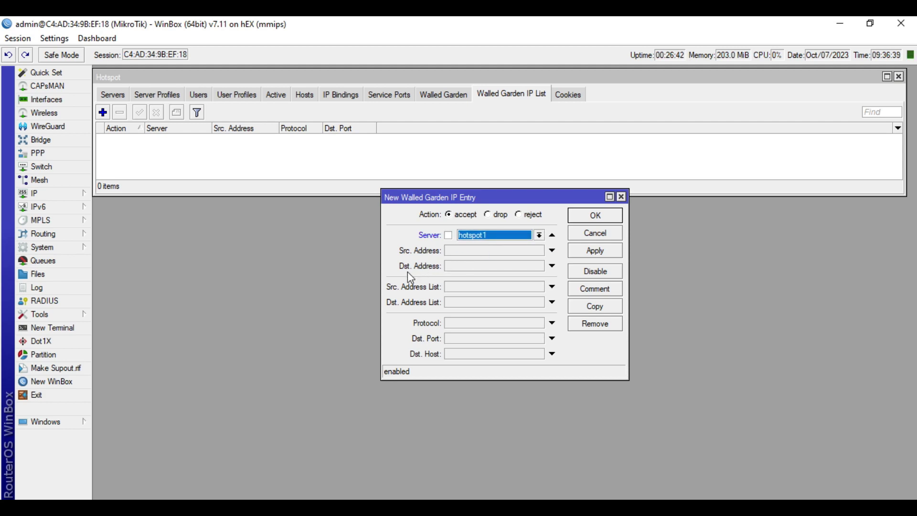
{"action": "left_click", "coordinate": [479, 267]}
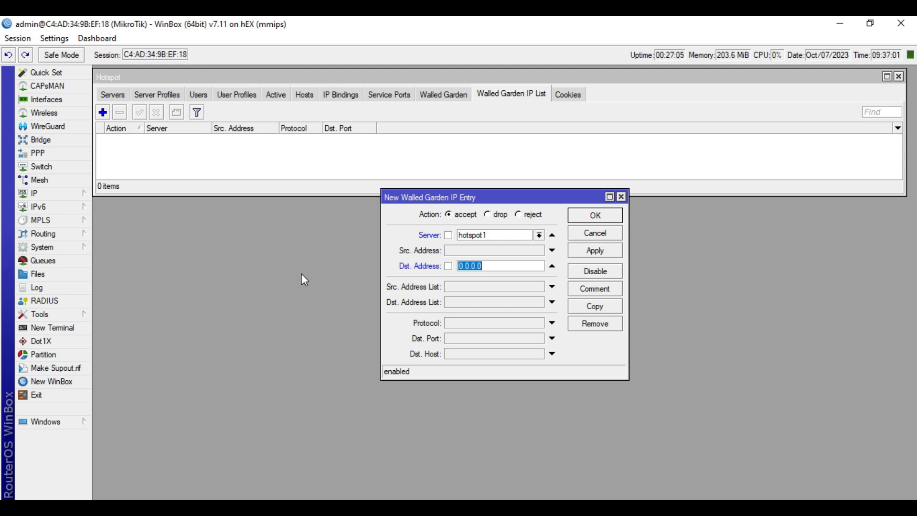
Ping mikrotik.com from a Command Prompt started through Win+R.
{"action": "key", "text": "super+r"}
{"action": "key", "text": "Return"}
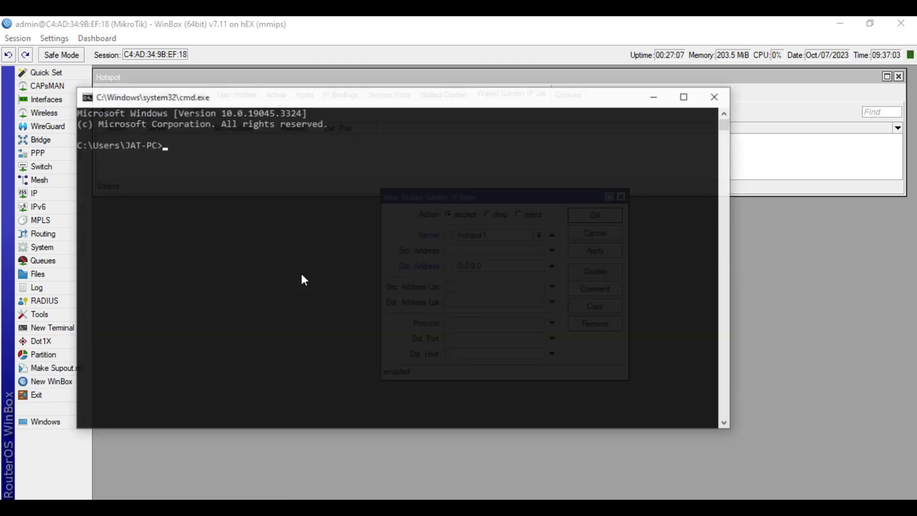
{"action": "type", "text": "ping "}
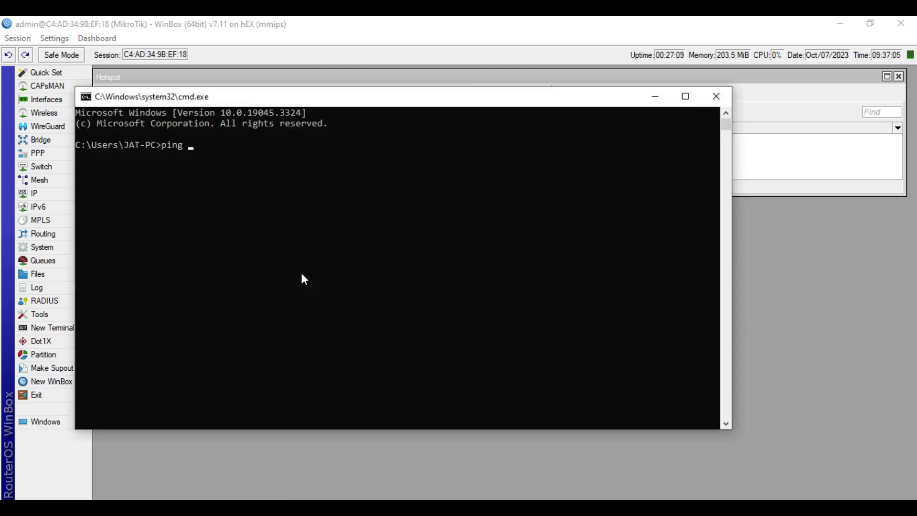
{"action": "type", "text": "mikrotik.com"}
{"action": "key", "text": "Return"}
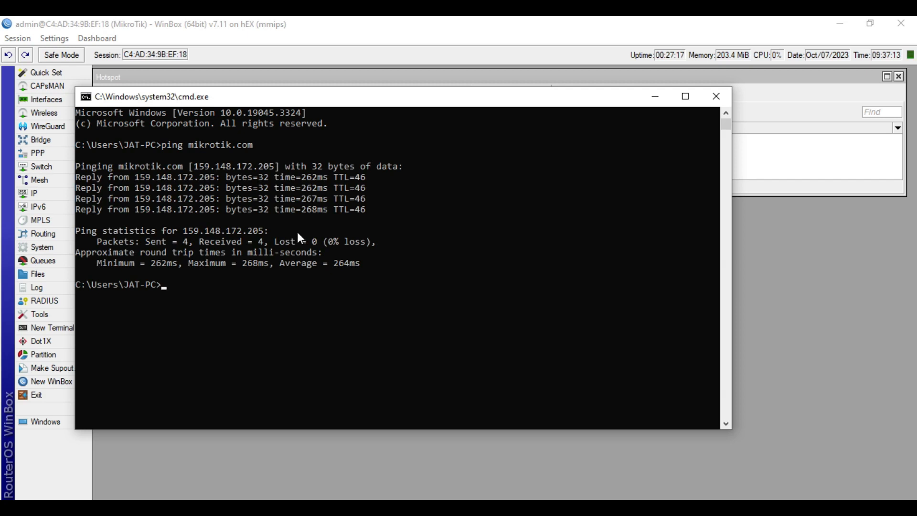
Copy the resolved address 159.148.172.205 from the ping output and leave the console.
{"action": "left_click", "coordinate": [276, 166]}
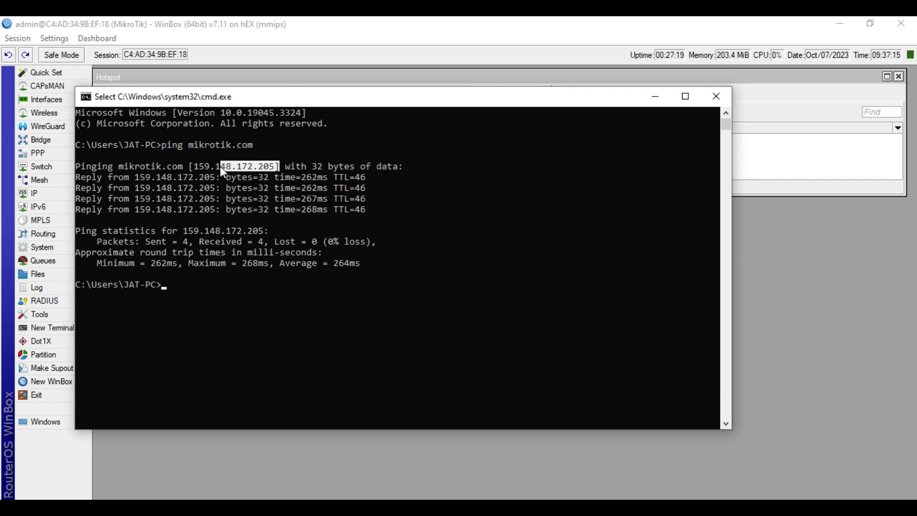
{"action": "left_click_drag", "start_coordinate": [220, 167], "coordinate": [196, 165]}
{"action": "key", "text": "ctrl+c"}
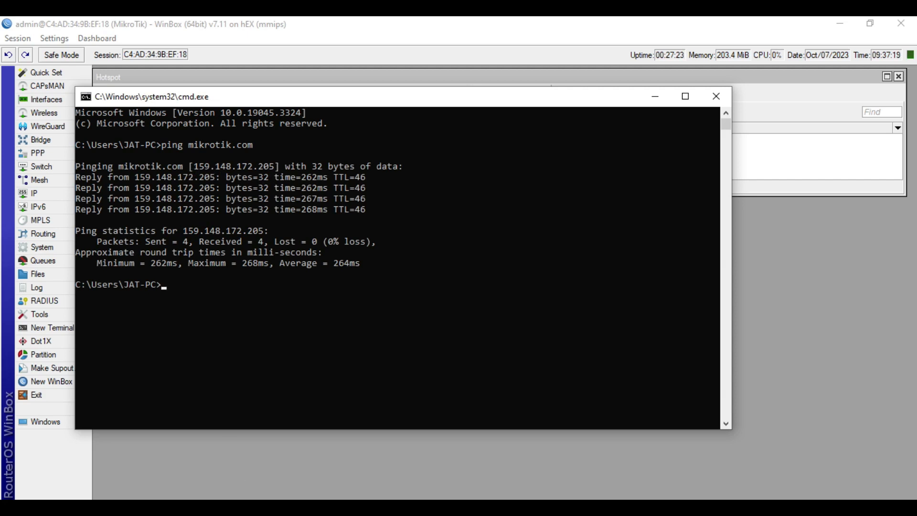
{"action": "key", "text": "alt+Tab"}
Replace the 0.0.0.0 destination with the pasted 159.148.172.205, then apply and save.
{"action": "double_click", "coordinate": [495, 266]}
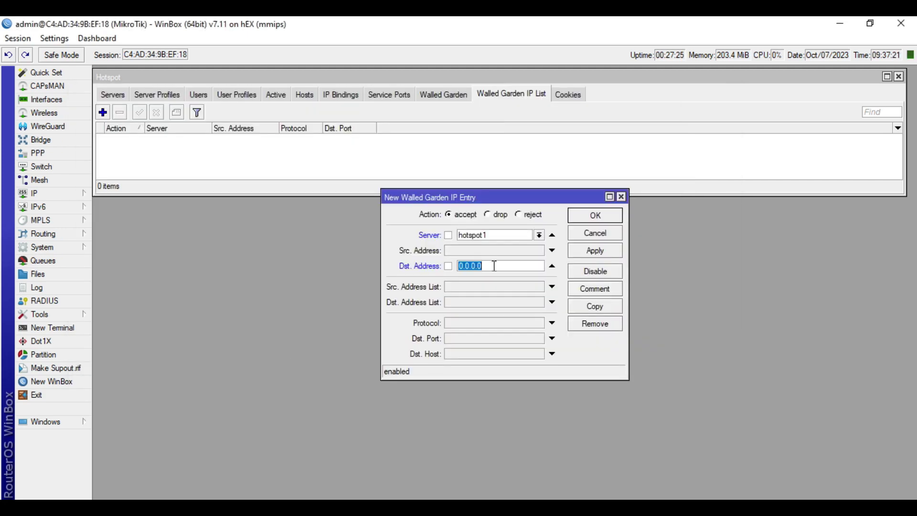
{"action": "key", "text": "ctrl+v"}
{"action": "key", "text": "BackSpace"}
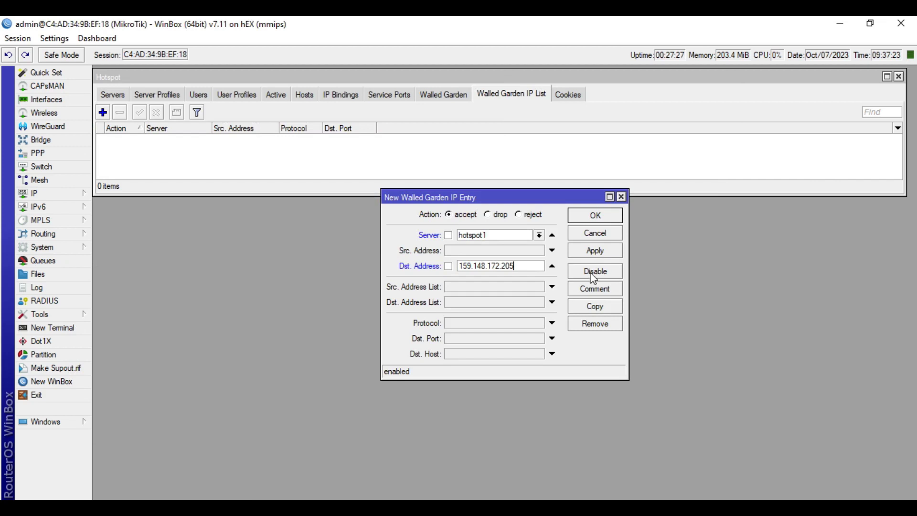
{"action": "left_click", "coordinate": [599, 250]}
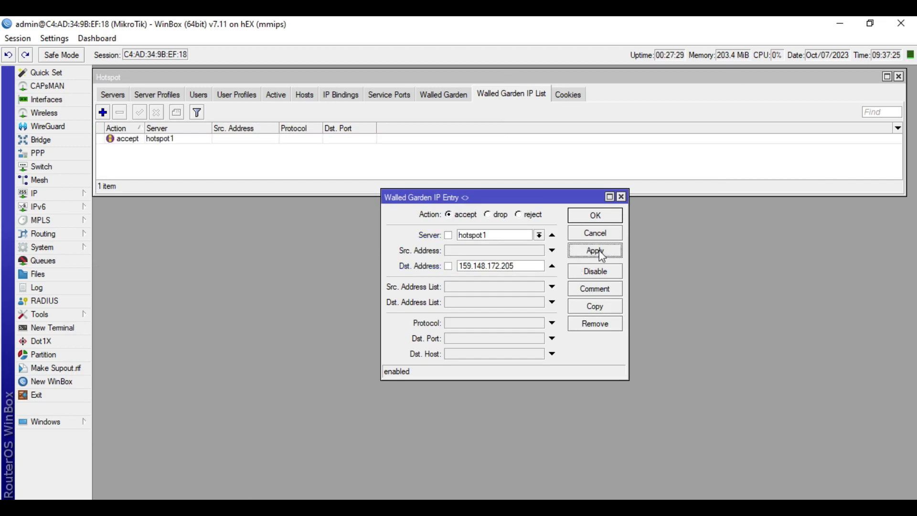
{"action": "left_click", "coordinate": [602, 215]}
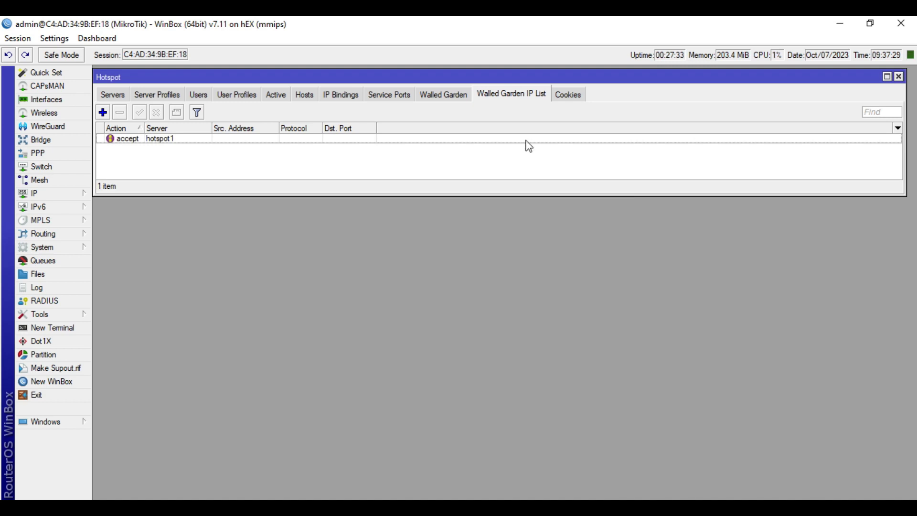
Inspect the dynamic Walled Garden rule for 159.148.172.205, then switch to Network Connections.
{"action": "left_click", "coordinate": [443, 97]}
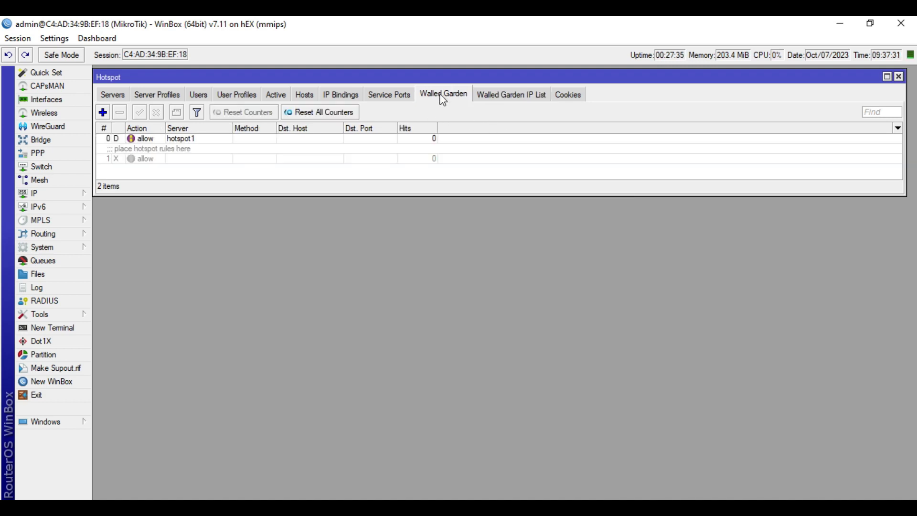
{"action": "double_click", "coordinate": [232, 140]}
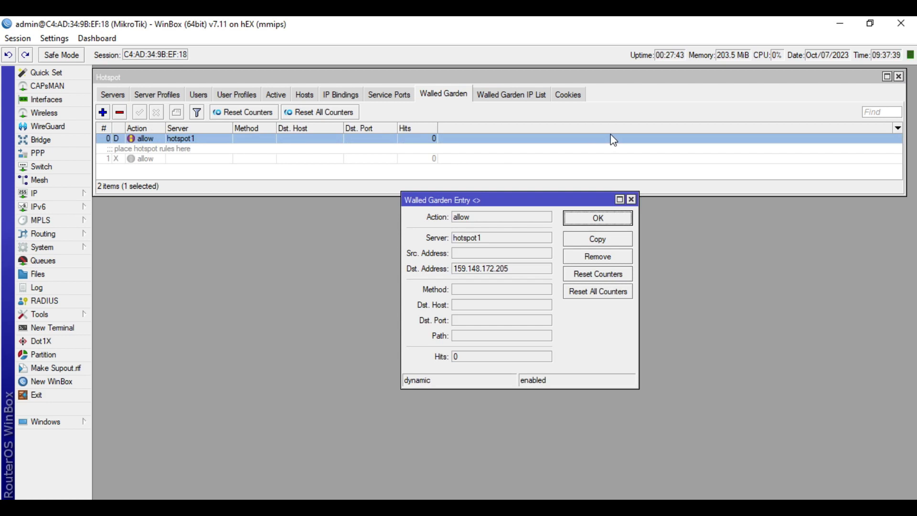
{"action": "left_click", "coordinate": [631, 199]}
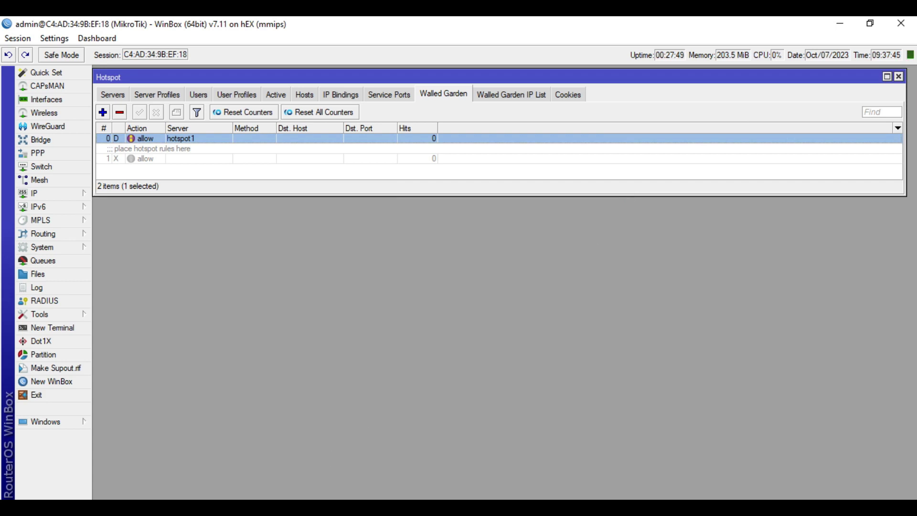
{"action": "key", "text": "alt+Tab"}
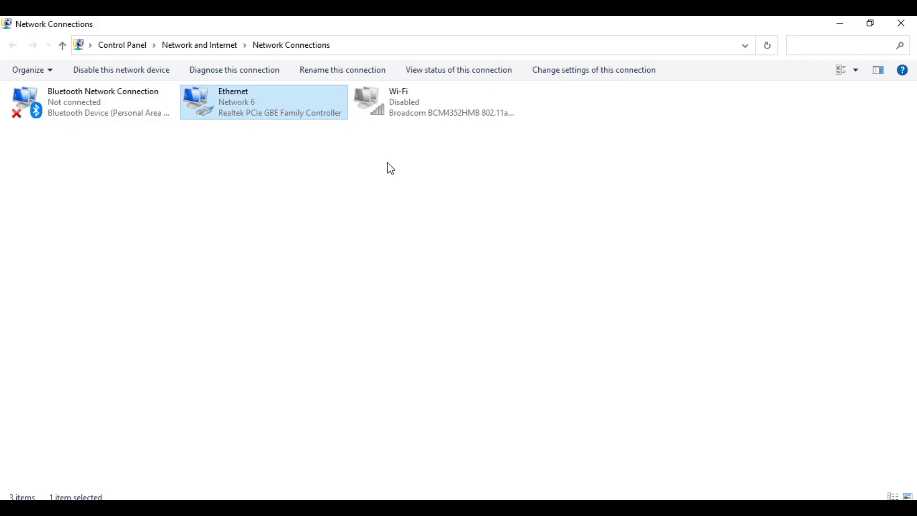
Turn off the Ethernet adapter, turn on Wi-Fi, and join the open JAT-Test network.
{"action": "left_click", "coordinate": [122, 75]}
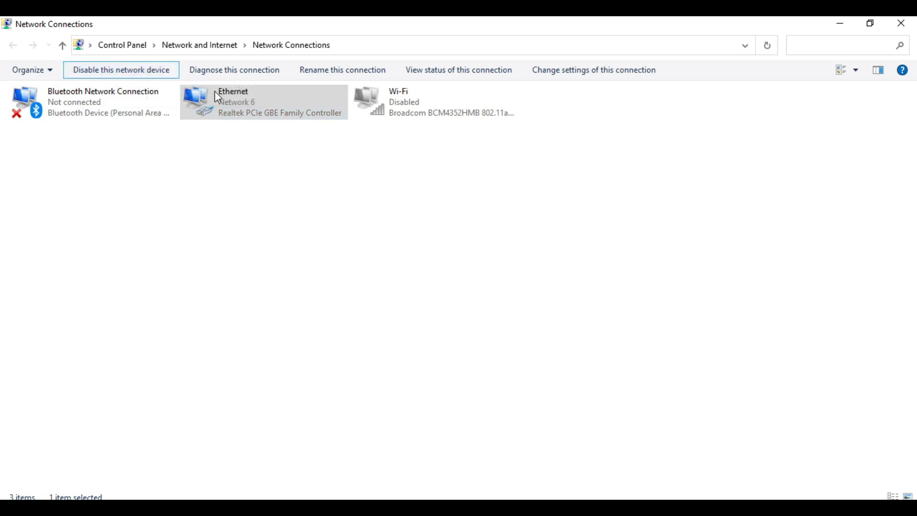
{"action": "left_click", "coordinate": [428, 116]}
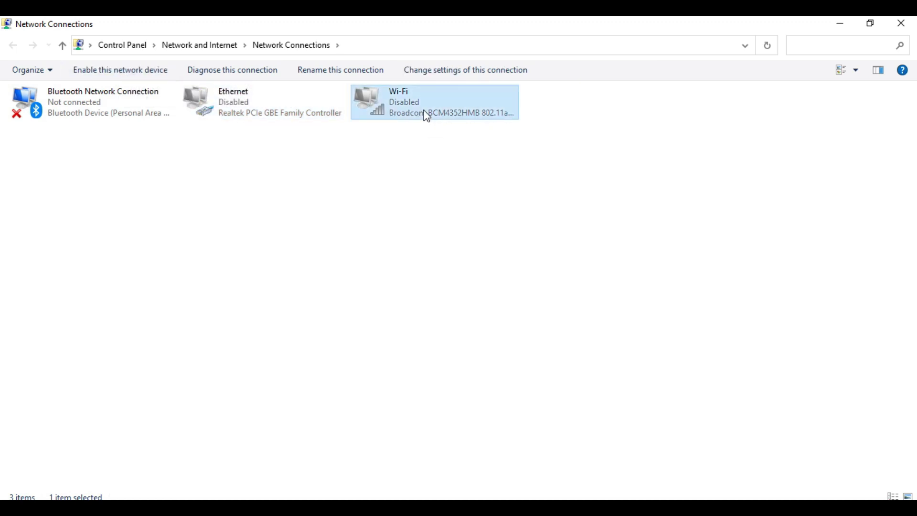
{"action": "left_click", "coordinate": [141, 77]}
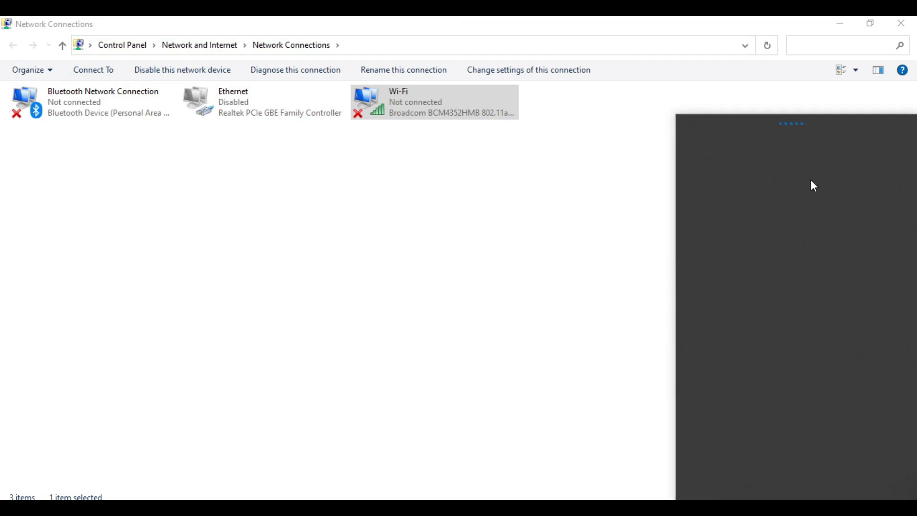
{"action": "left_click", "coordinate": [778, 145]}
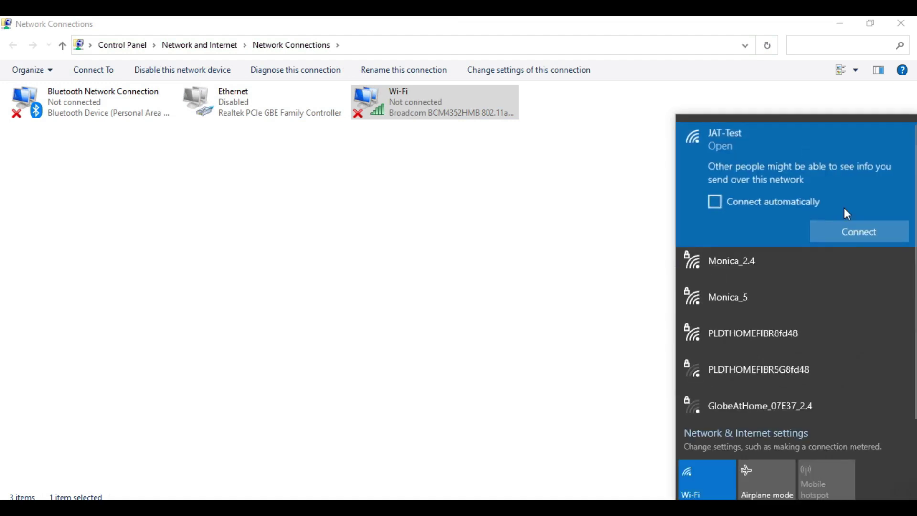
{"action": "left_click", "coordinate": [843, 234]}
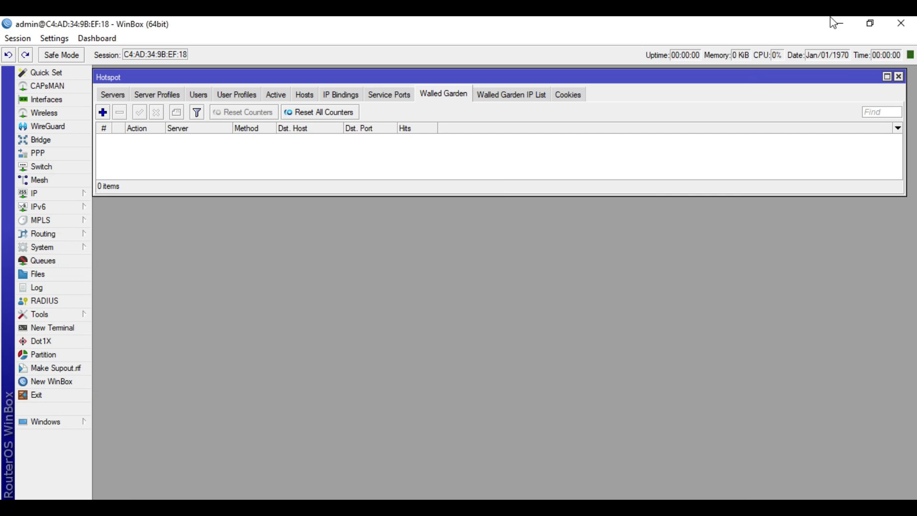
Minimize WinBox, close the duplicate JAT Hotspot tab, and show the username-and-password form.
{"action": "left_click", "coordinate": [839, 24]}
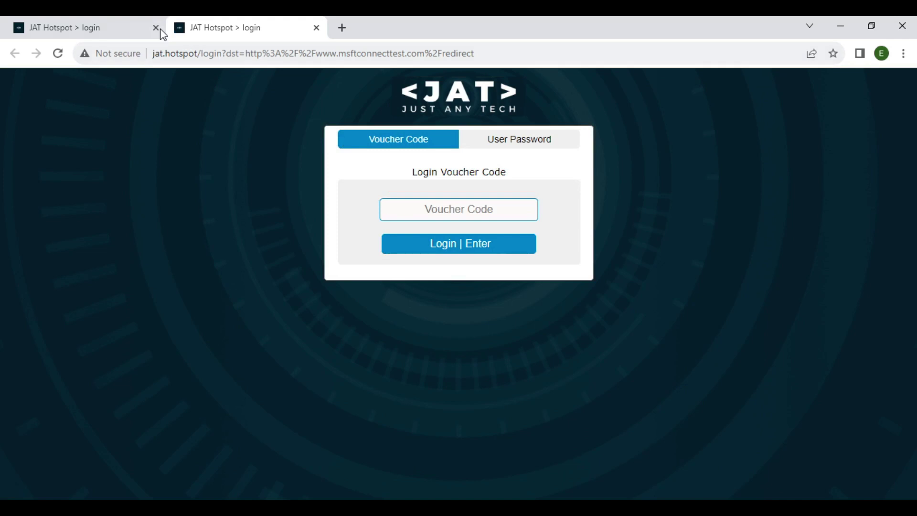
{"action": "left_click", "coordinate": [157, 28]}
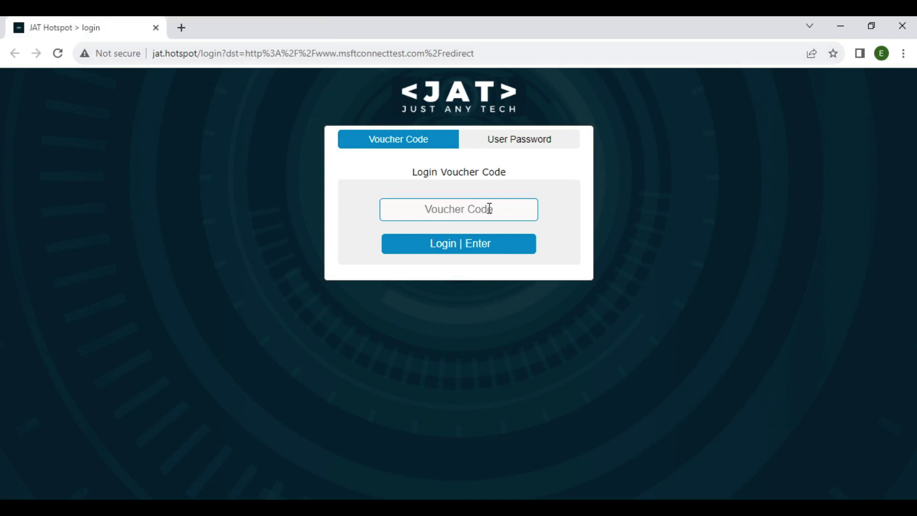
{"action": "left_click", "coordinate": [528, 147]}
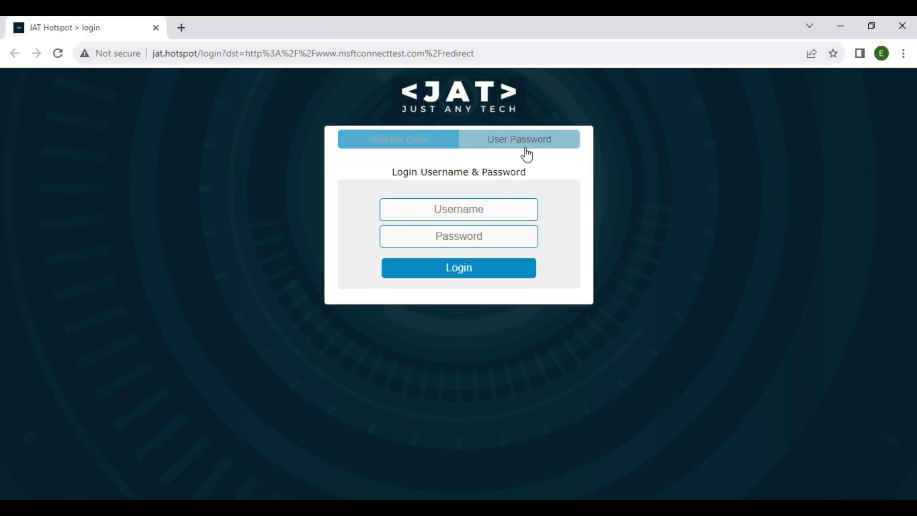
Leave the hotspot login unsubmitted, toggling its form between sign-in modes.
{"action": "left_click", "coordinate": [481, 237]}
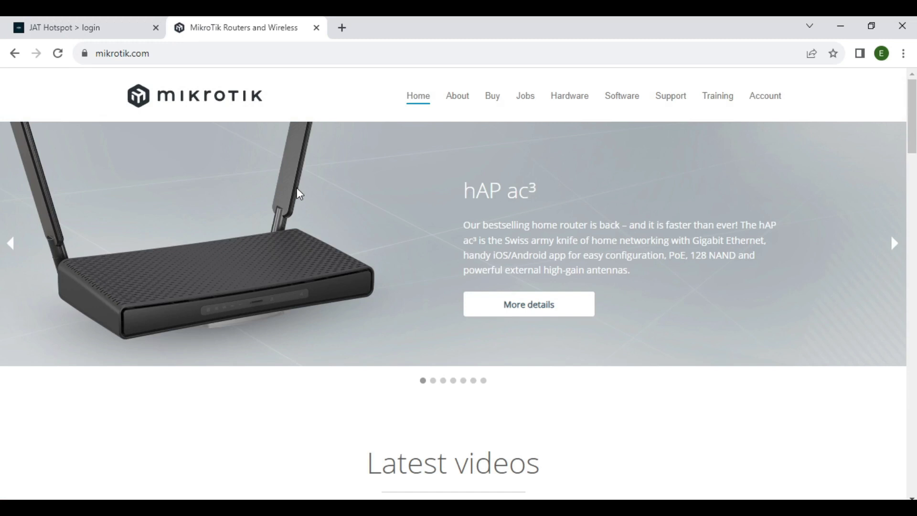
{"action": "key", "text": "ctrl+shift+Tab"}
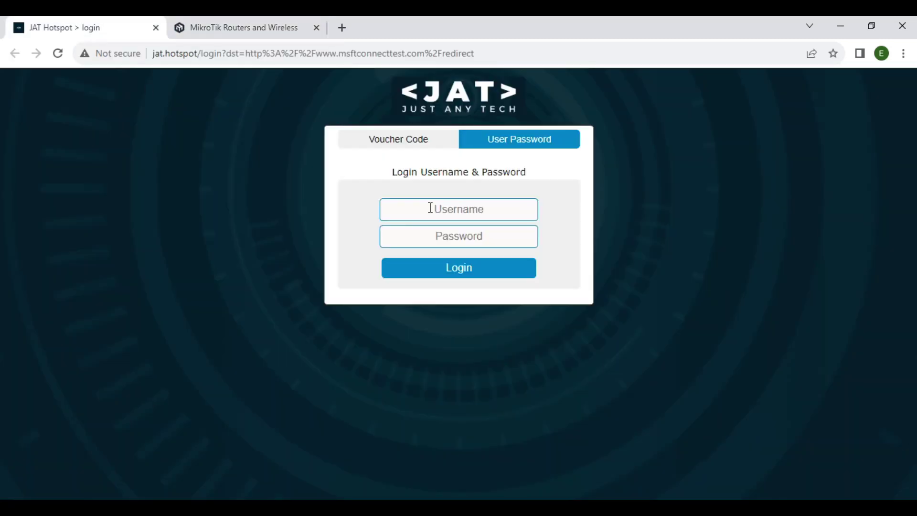
{"action": "left_click", "coordinate": [411, 143]}
{"action": "left_click", "coordinate": [507, 150]}
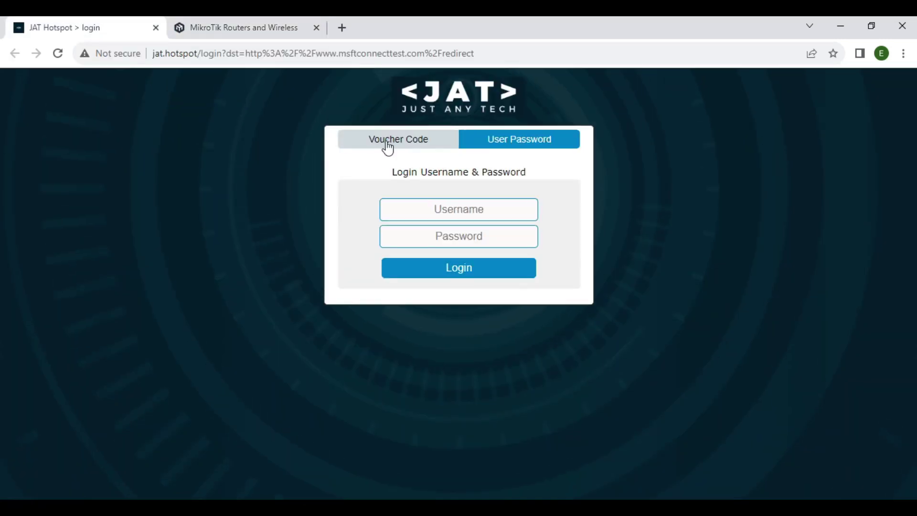
{"action": "left_click", "coordinate": [387, 147]}
{"action": "left_click", "coordinate": [499, 145]}
Scroll through the loaded mikrotik.com page and open a new blank tab.
{"action": "key", "text": "ctrl+Tab"}
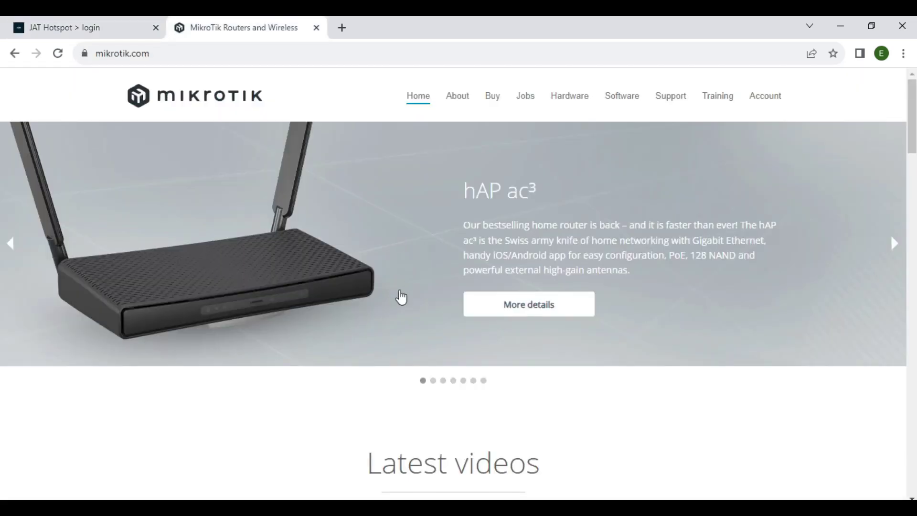
{"action": "left_click_drag", "start_coordinate": [913, 112], "coordinate": [913, 436]}
{"action": "left_click", "coordinate": [342, 29]}
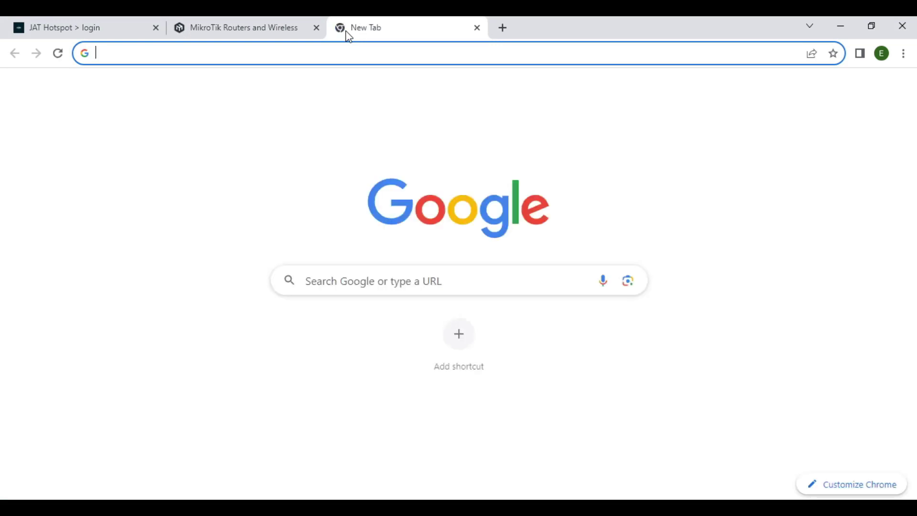
Try yahoo.com, google.com and cnn.com, all blocked without login, then revisit mikrotik.com.
{"action": "type", "text": "yahoo.com"}
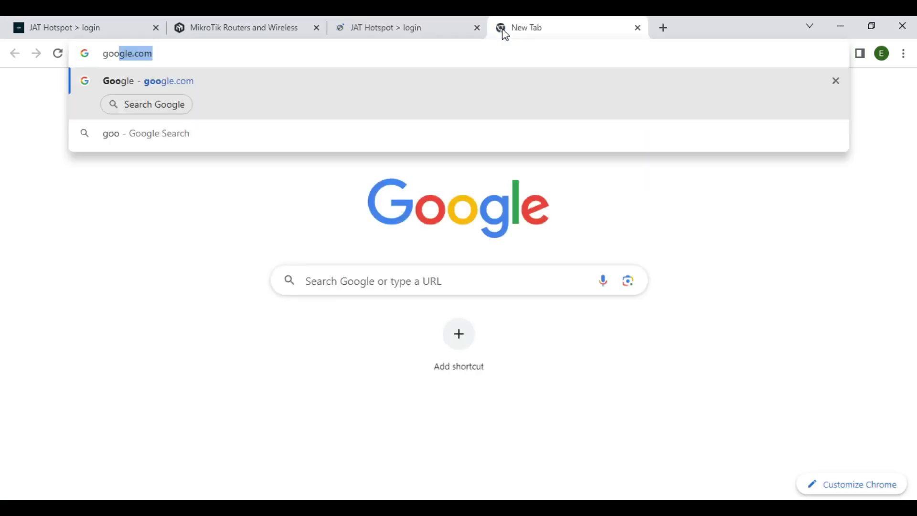
{"action": "key", "text": "Return"}
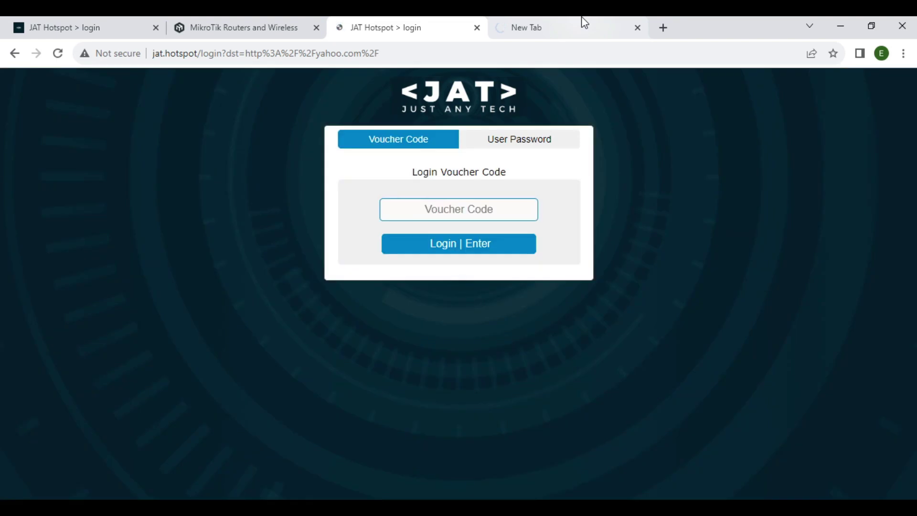
{"action": "left_click", "coordinate": [585, 22]}
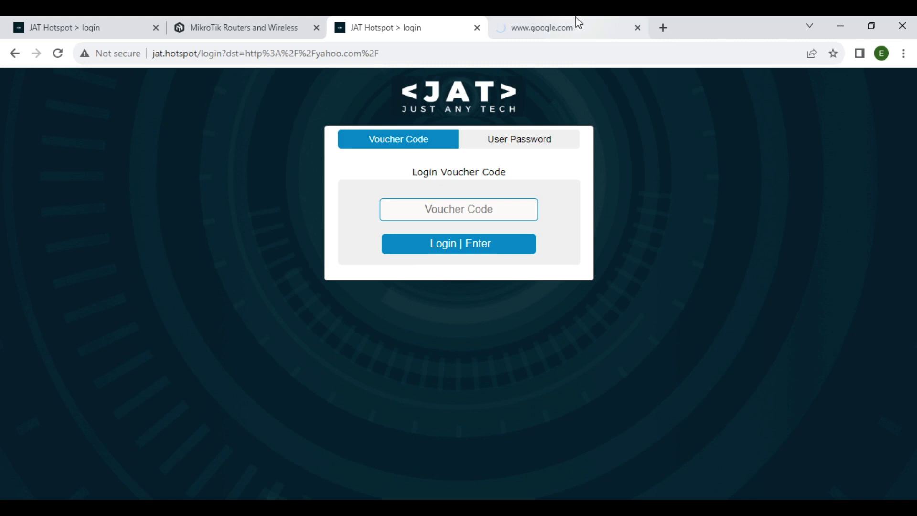
{"action": "left_click", "coordinate": [579, 22]}
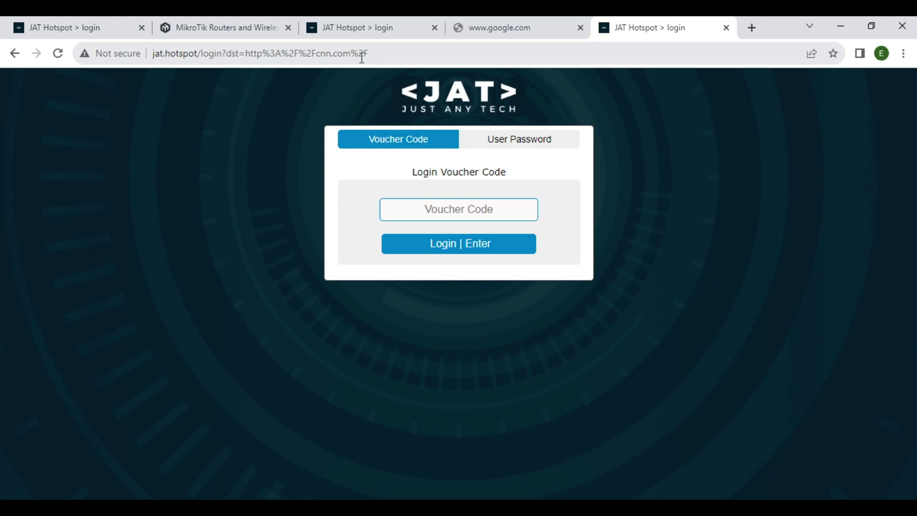
{"action": "left_click", "coordinate": [224, 19]}
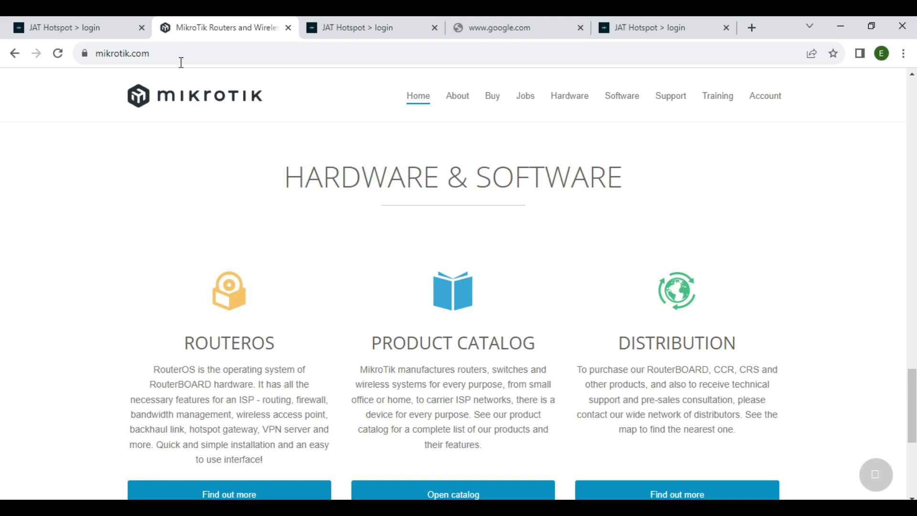
{"action": "left_click", "coordinate": [198, 54]}
{"action": "left_click", "coordinate": [35, 313]}
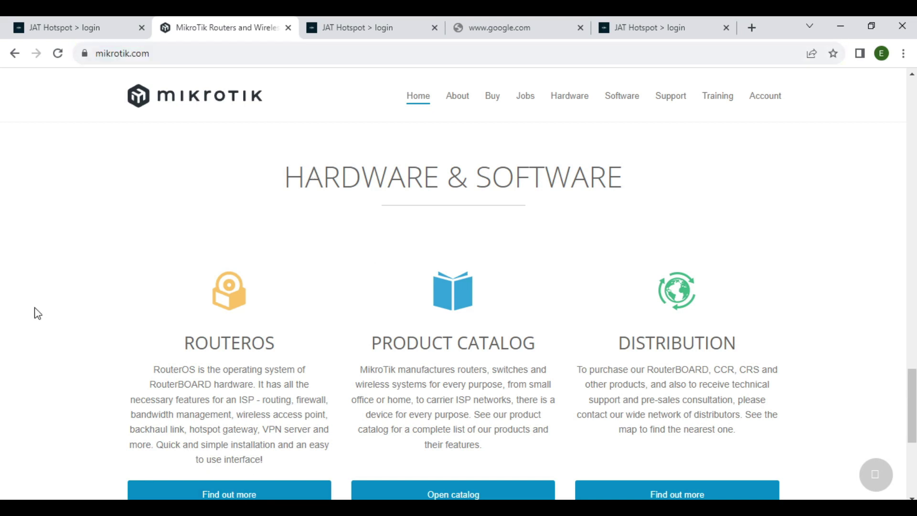